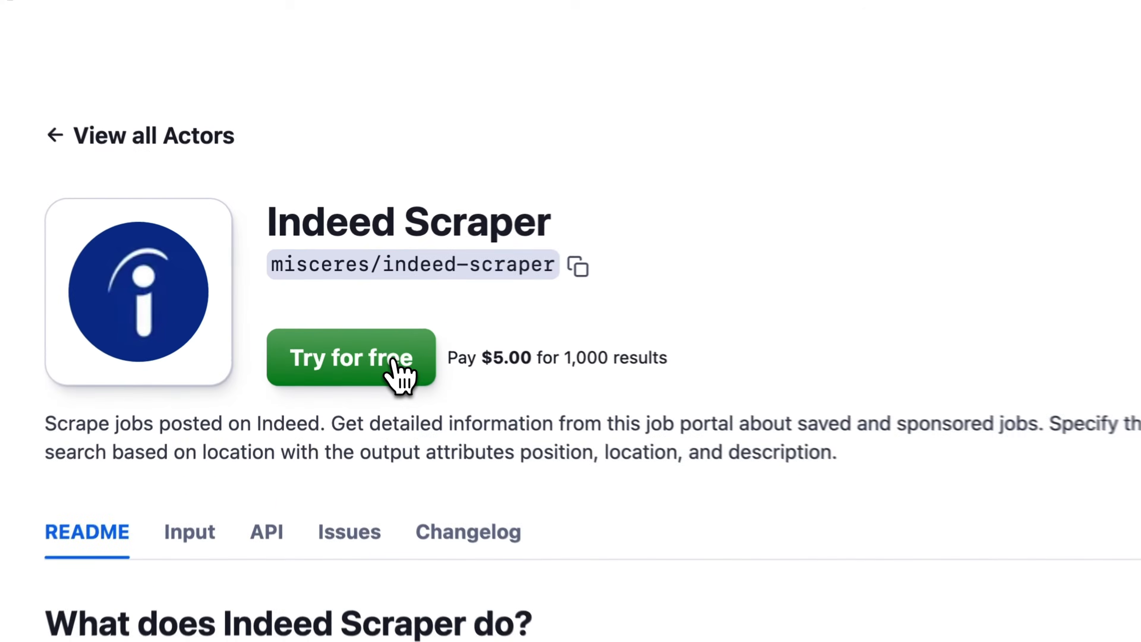
- Start the free trial of the Indeed Scraper Actor and go to the sign-up form's email and password fields
click(337, 329)
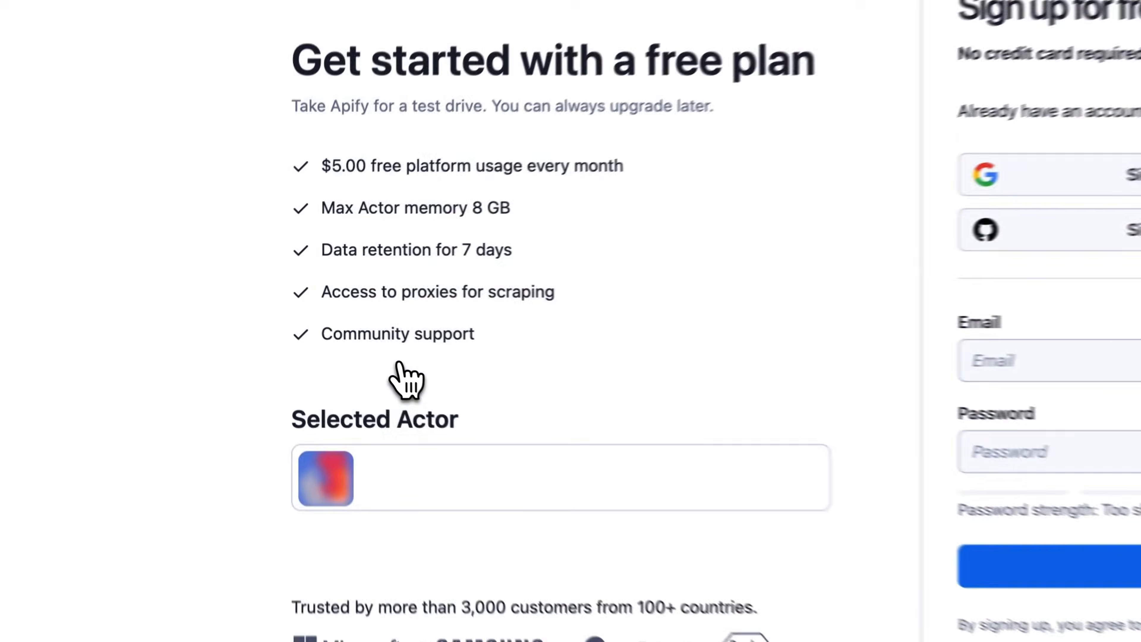
click(1037, 357)
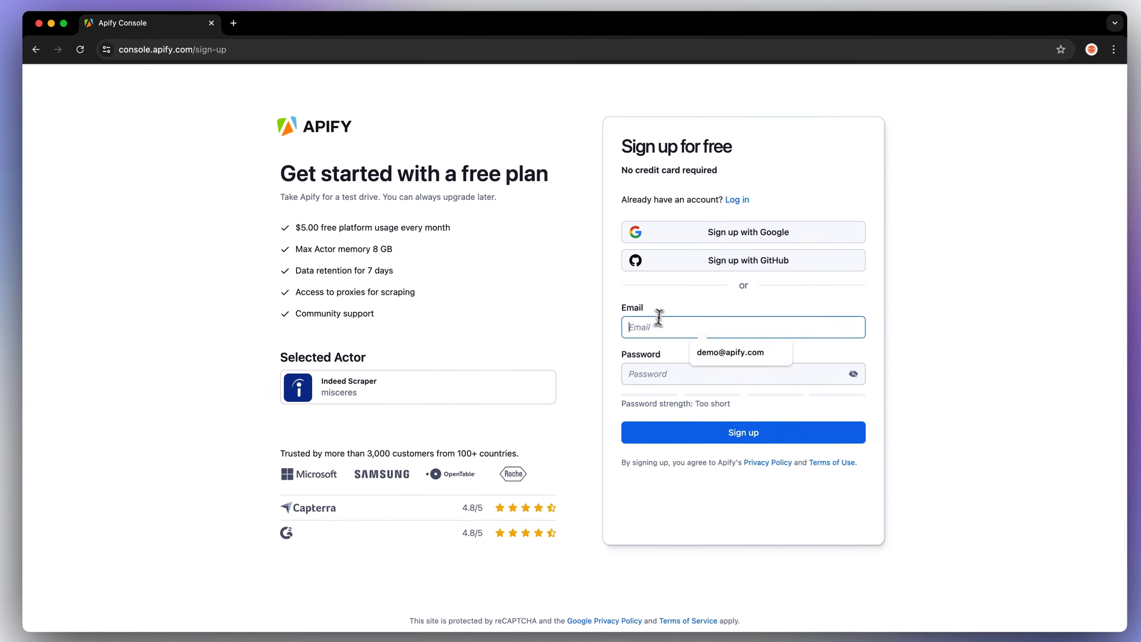
click(1099, 410)
click(708, 370)
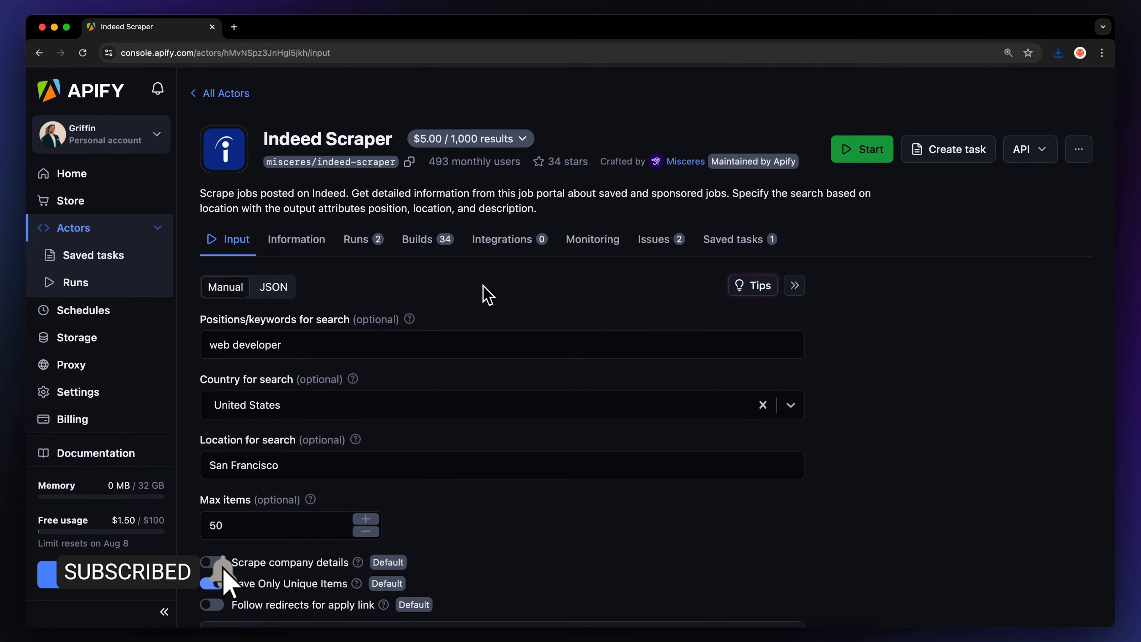
- Look at the Indeed Scraper input as JSON and return to the manual input form
click(282, 290)
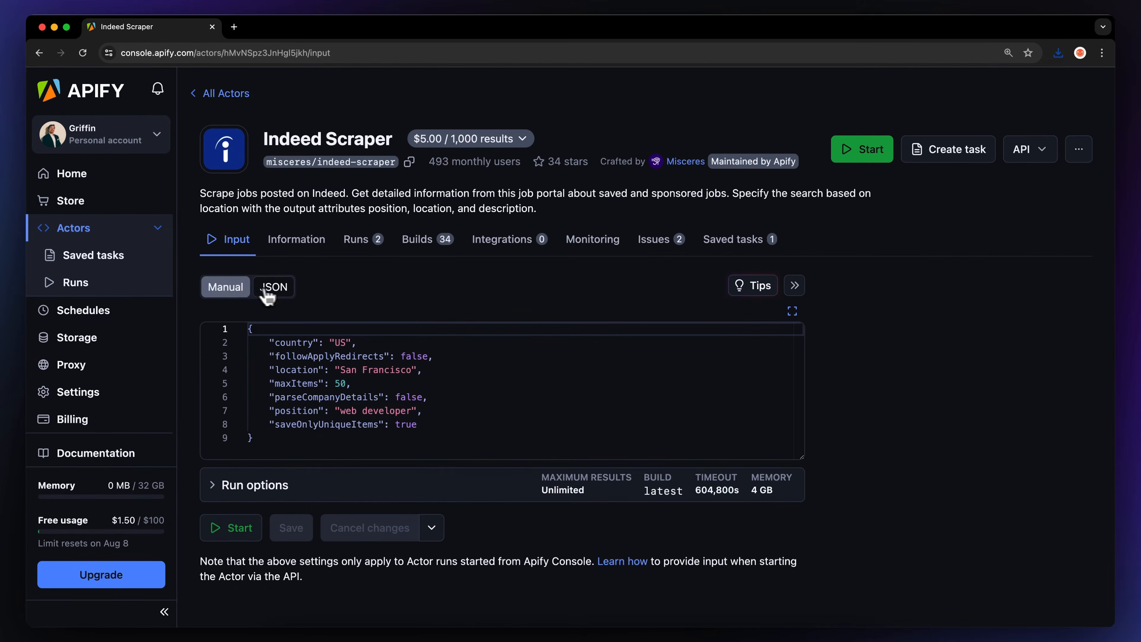
click(237, 295)
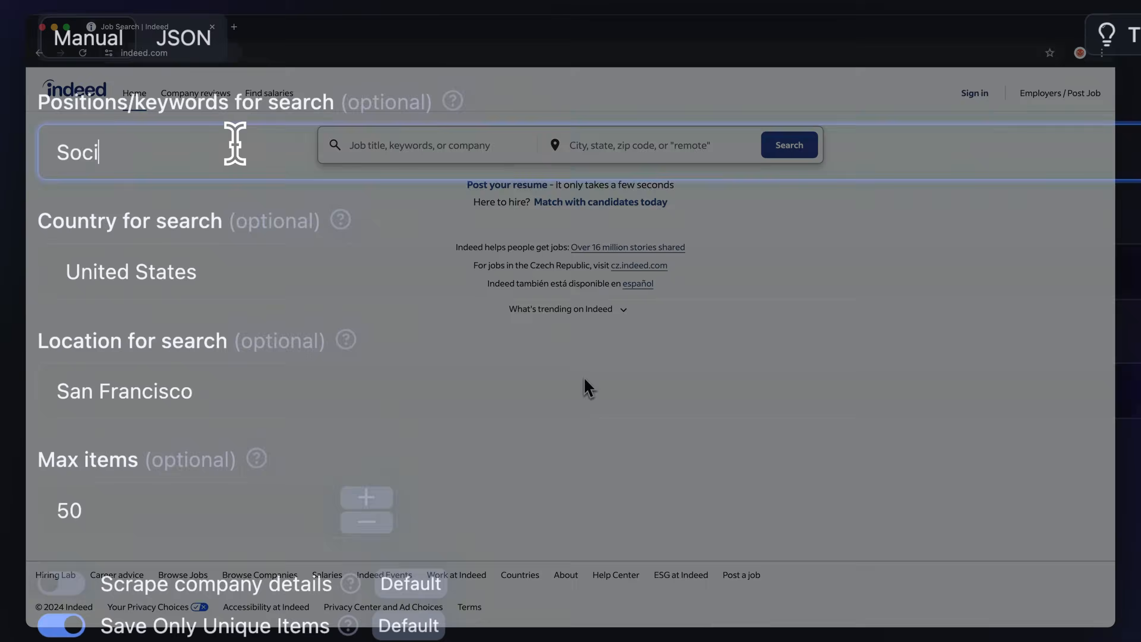
- Set the search position to "Social media manager" and keep United States as the country
text(al media manager)
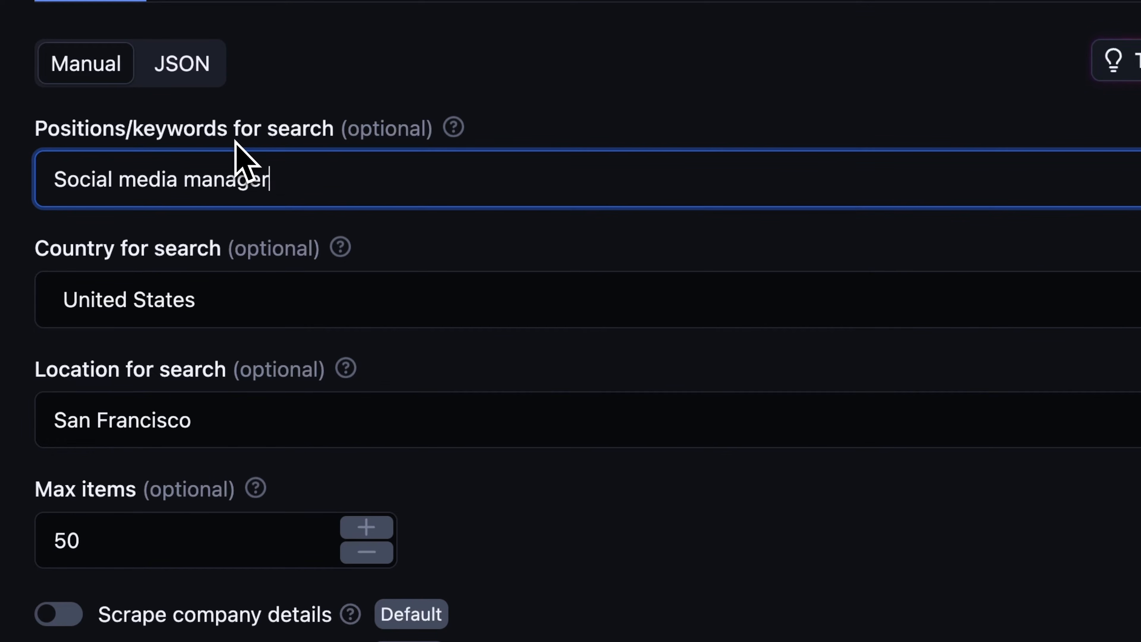
click(256, 298)
click(446, 179)
- Set the search location to New York and the maximum number of items to 100
click(388, 332)
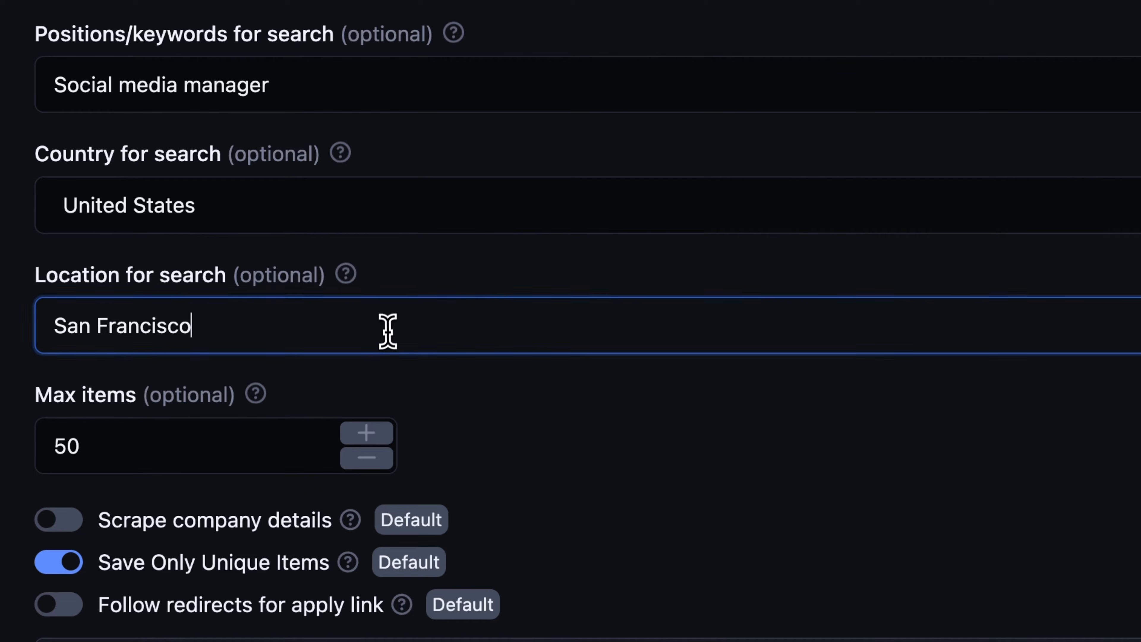
triple_click(385, 333)
text(New York)
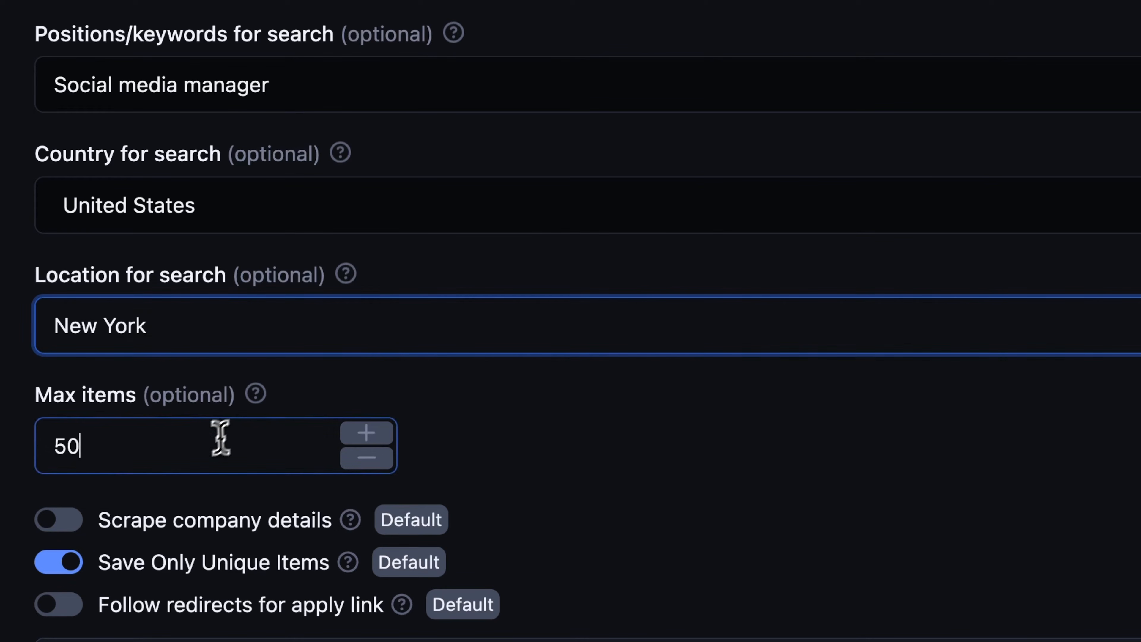
click(206, 451)
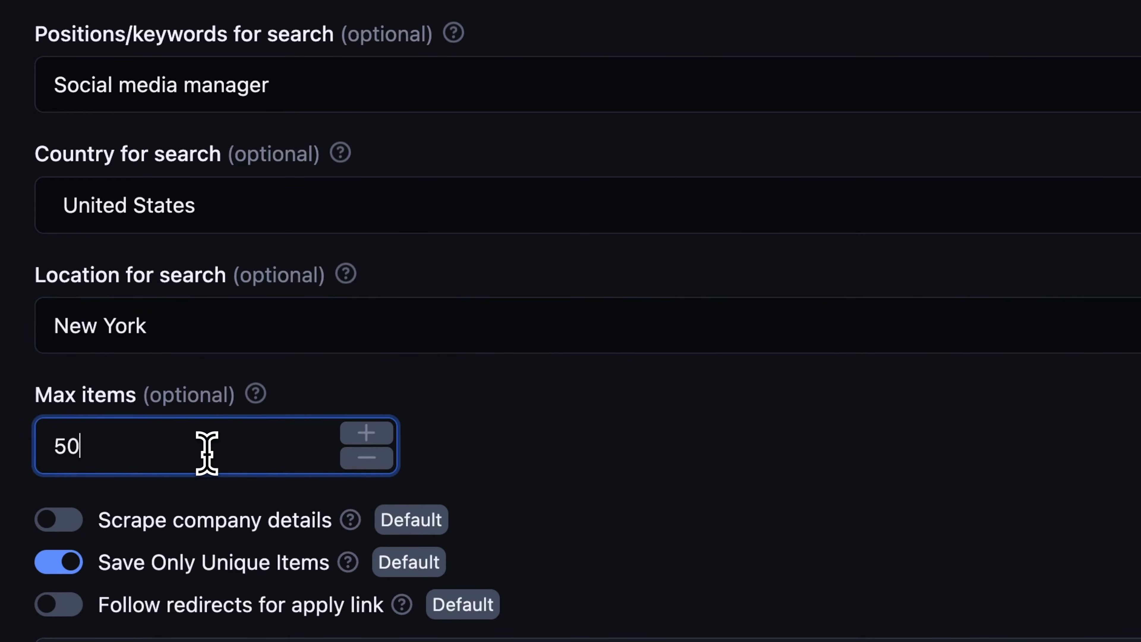
text(100)
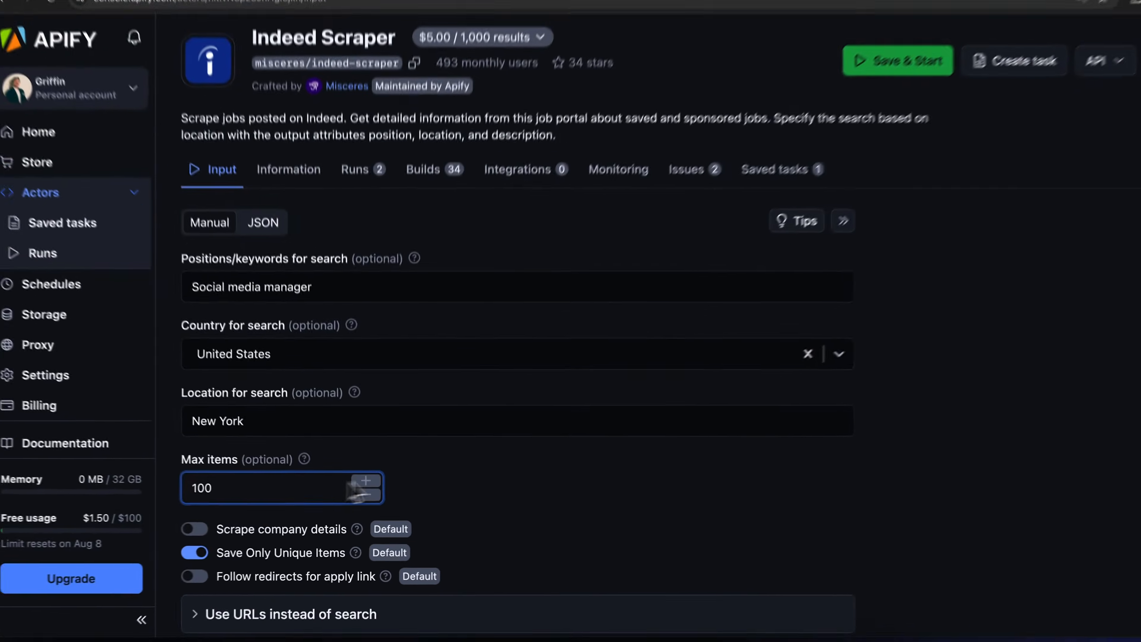
- Browse the Indeed job listings for social media manager positions in New York, NY
click(502, 454)
scroll(501, 454, down, 4)
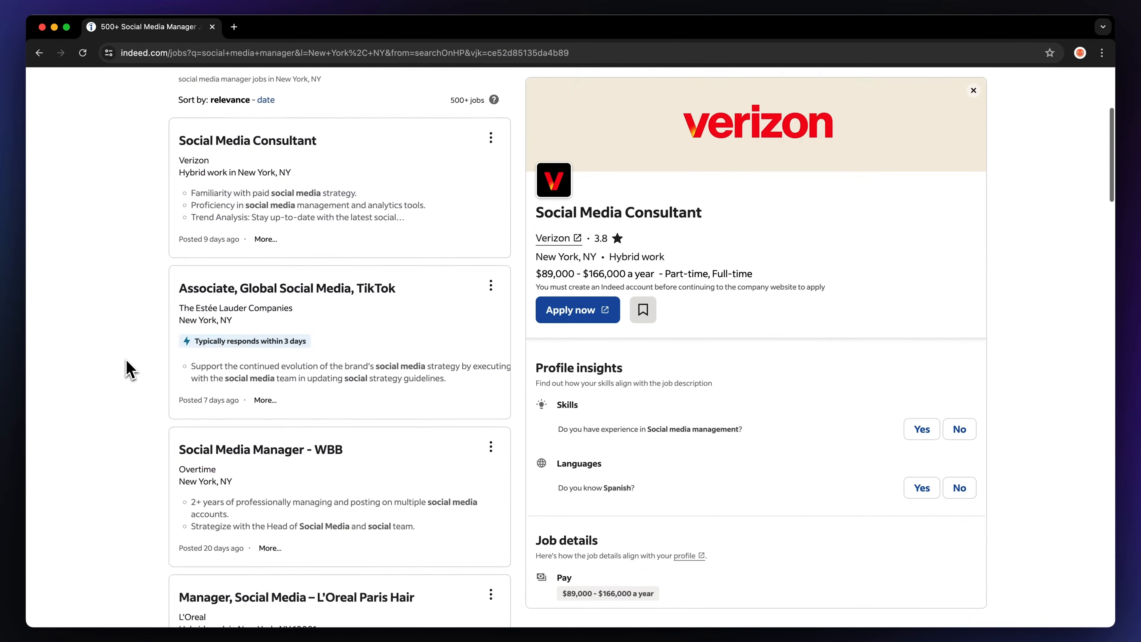
scroll(130, 369, down, 5)
scroll(129, 369, down, 15)
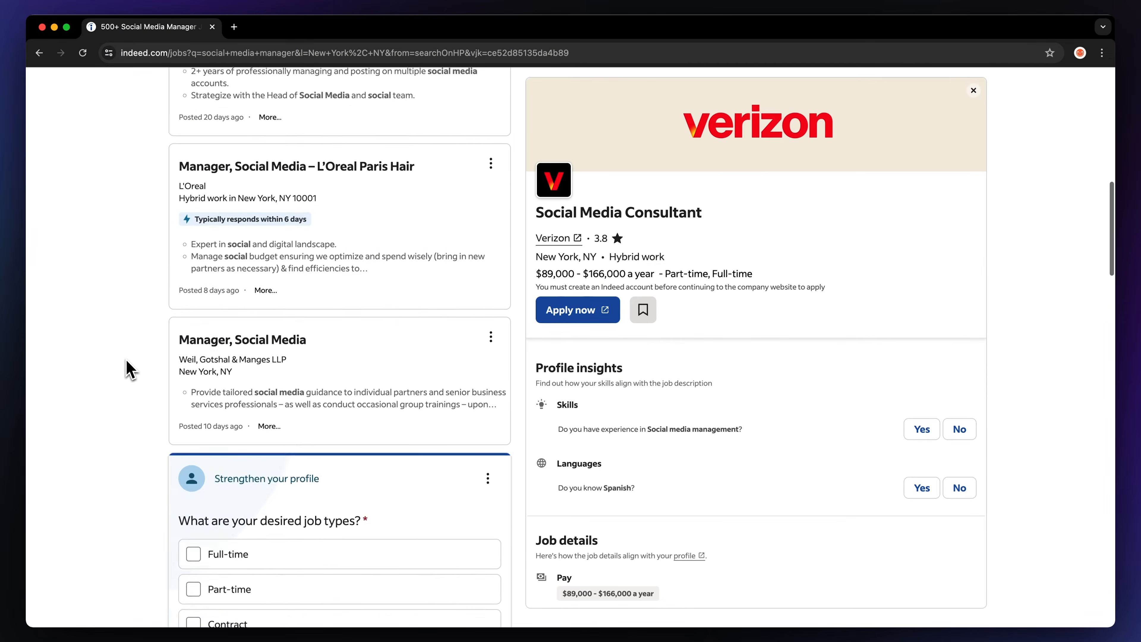
scroll(129, 369, down, 16)
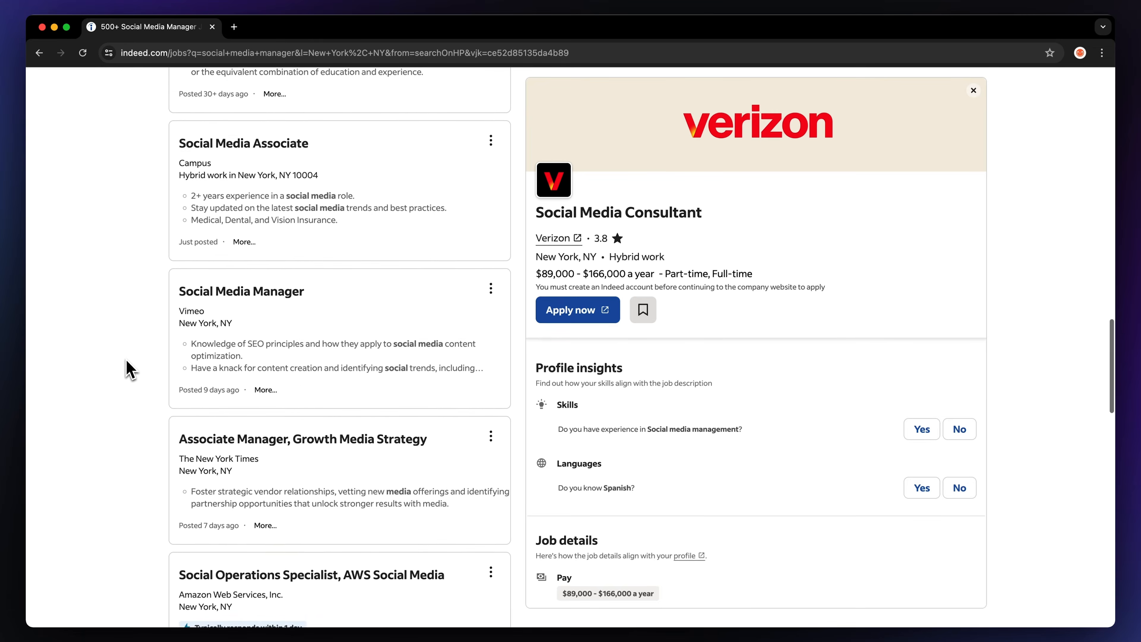
scroll(129, 369, down, 1)
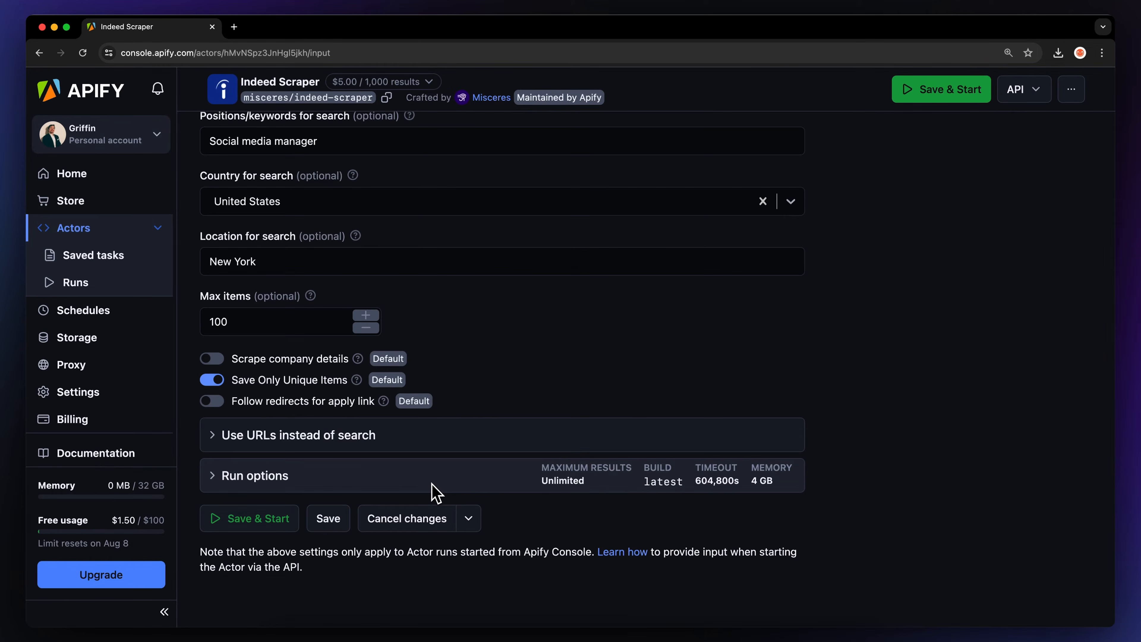
- Expand the section for using URLs instead of search and add the Indeed search results URL as a start URL
click(391, 448)
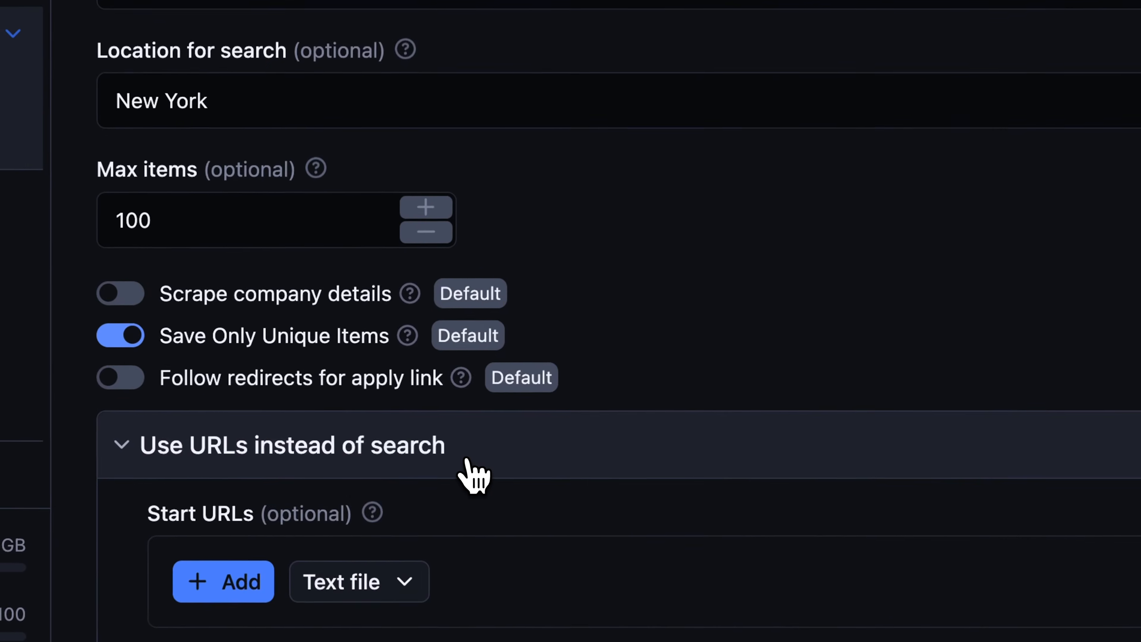
scroll(386, 442, down, 3)
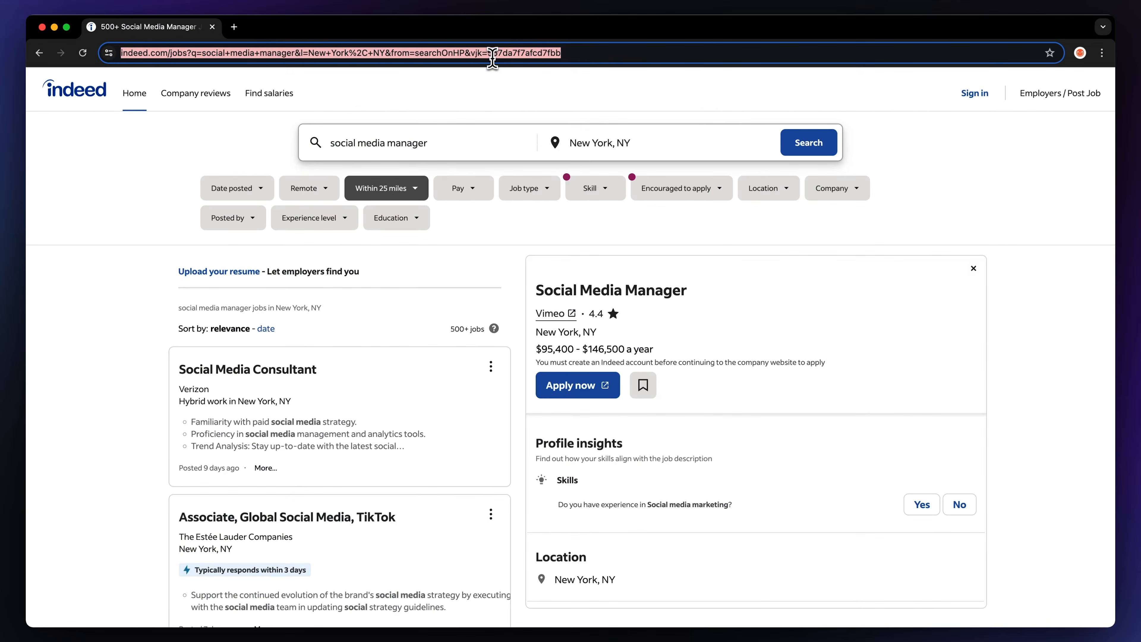
key(ctrl+Right)
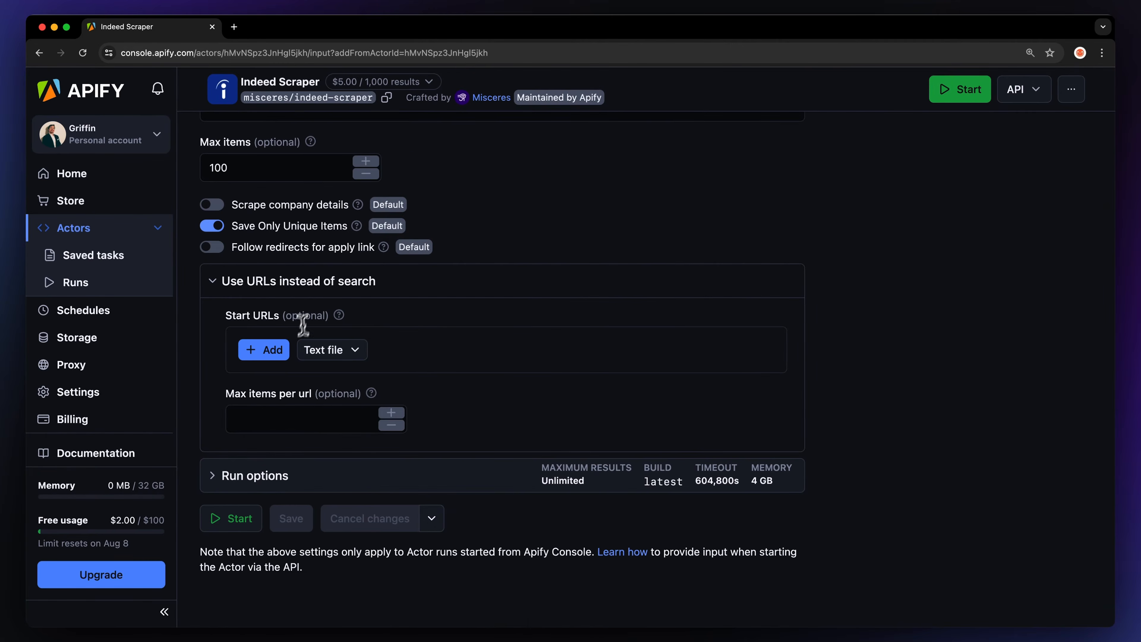
click(283, 350)
key(cmd+v)
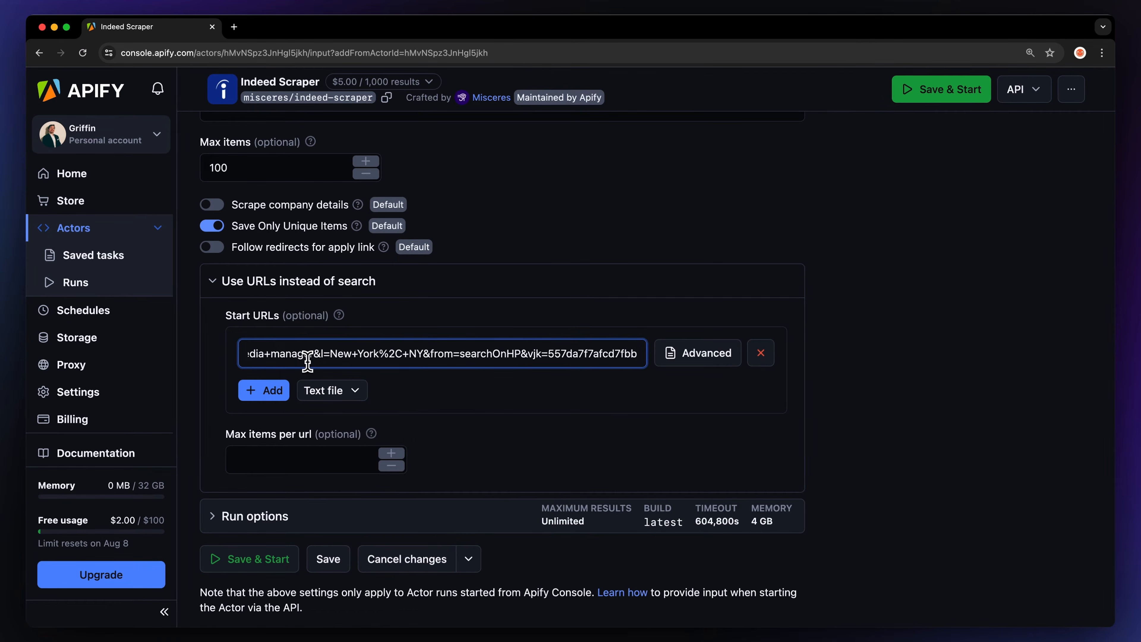
- Check the text file options for start URLs, and remove the Indeed URL from the collapsible URL section
click(356, 391)
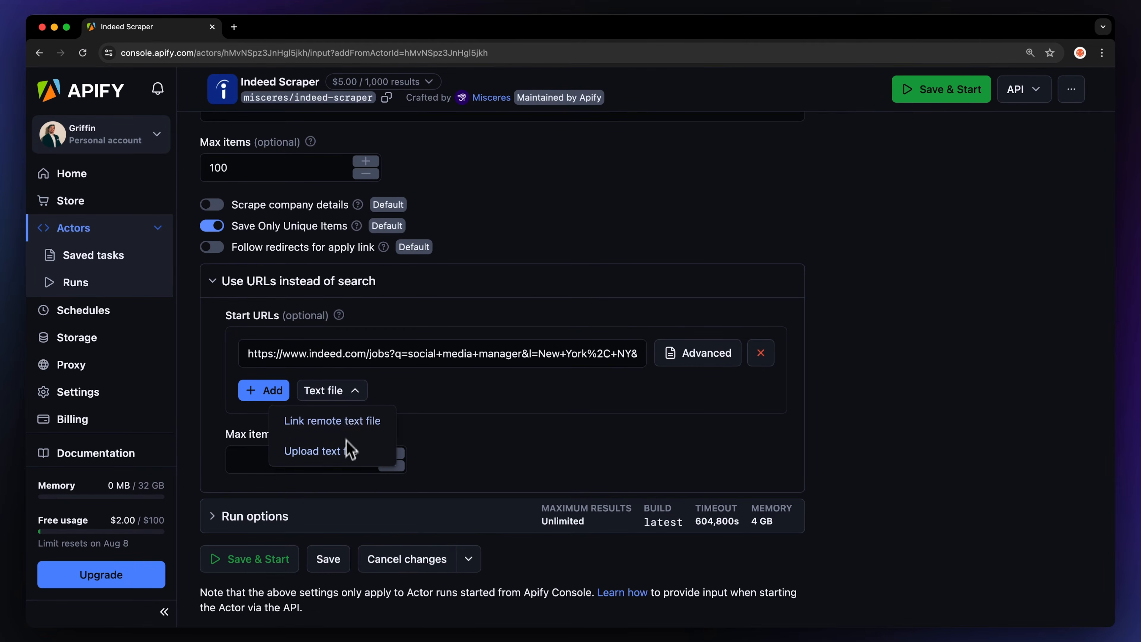
click(351, 402)
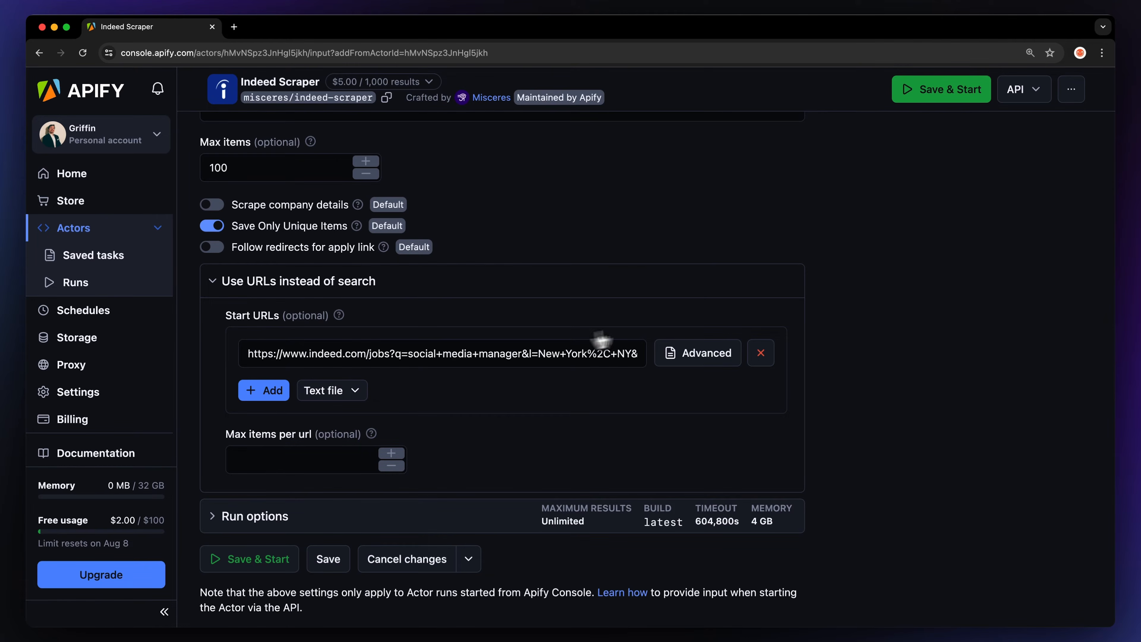
click(760, 353)
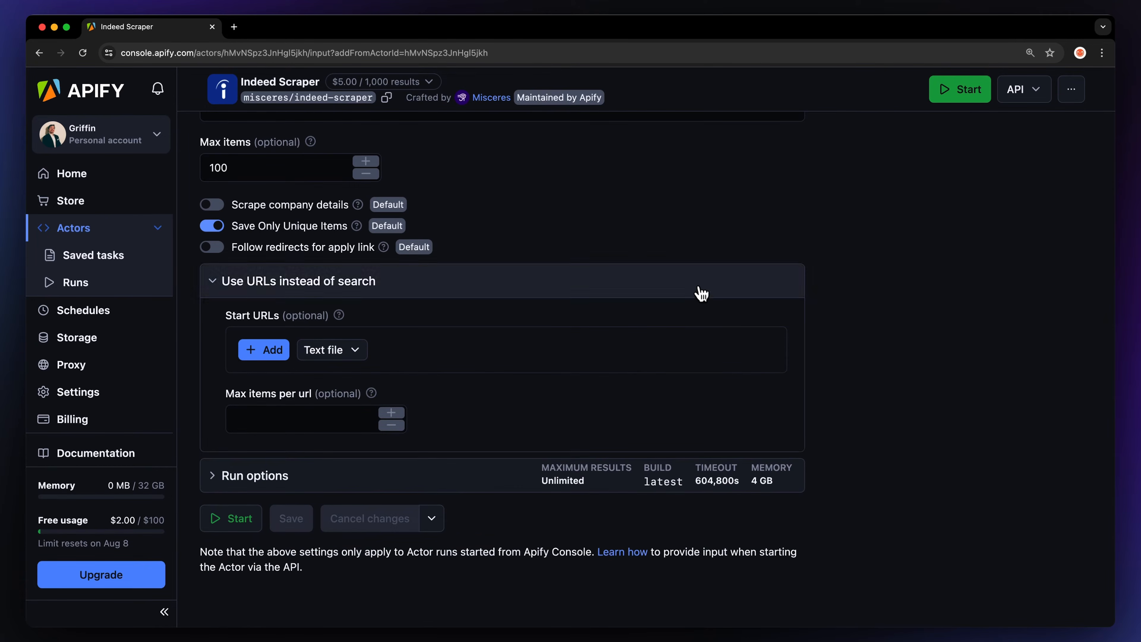
click(698, 288)
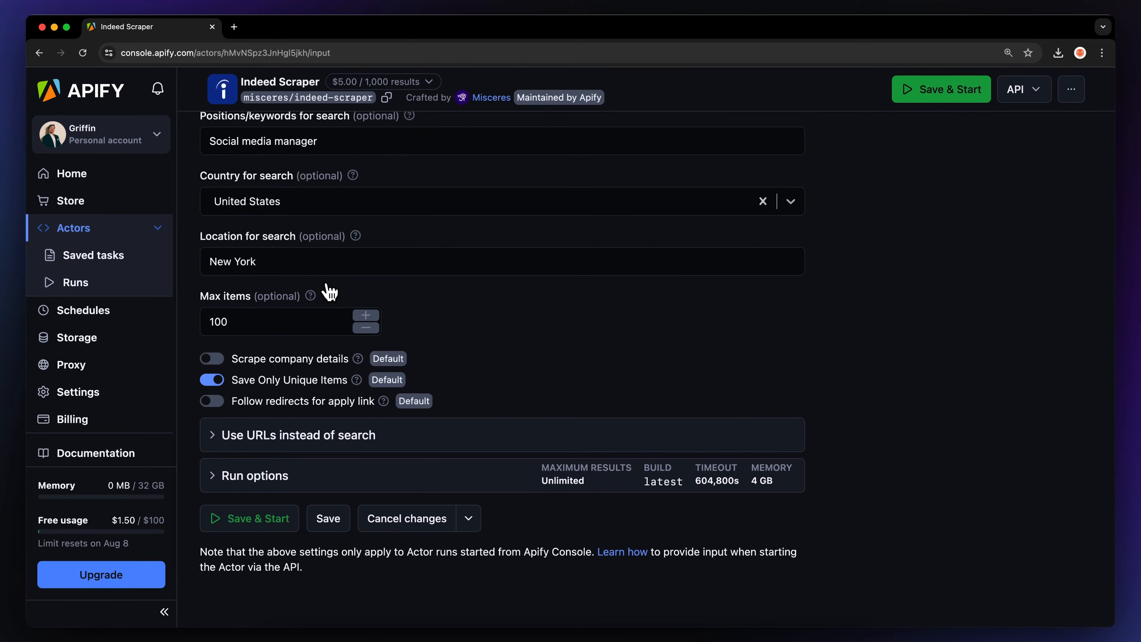
- Save the Actor input and create a task from it titled "Indeed Scraper (Task) SMM Job"
click(327, 519)
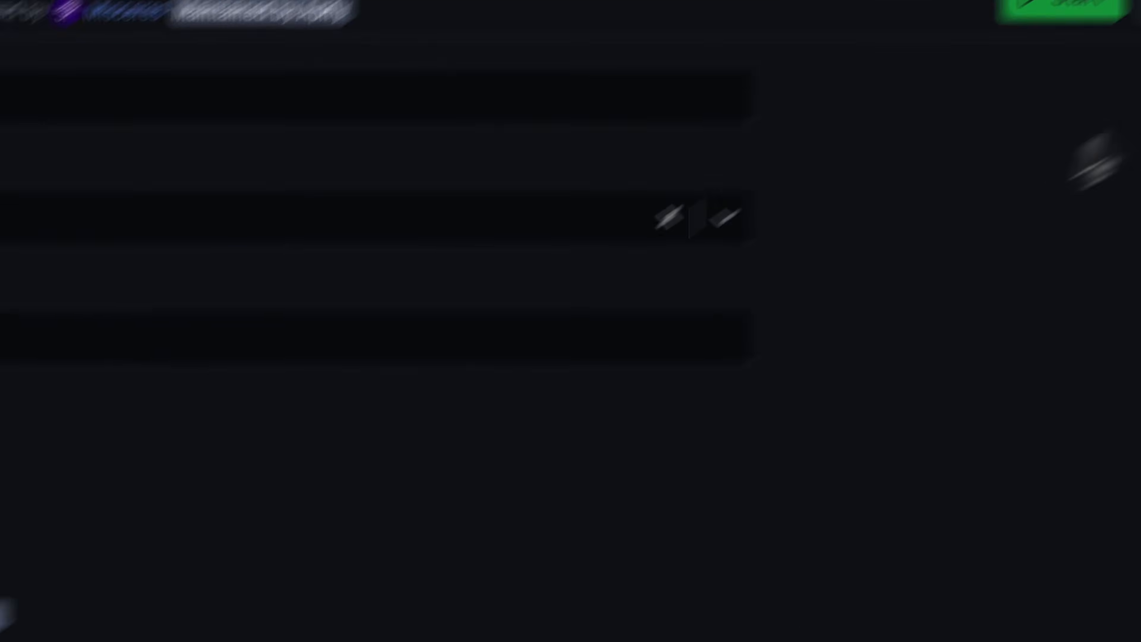
click(1065, 148)
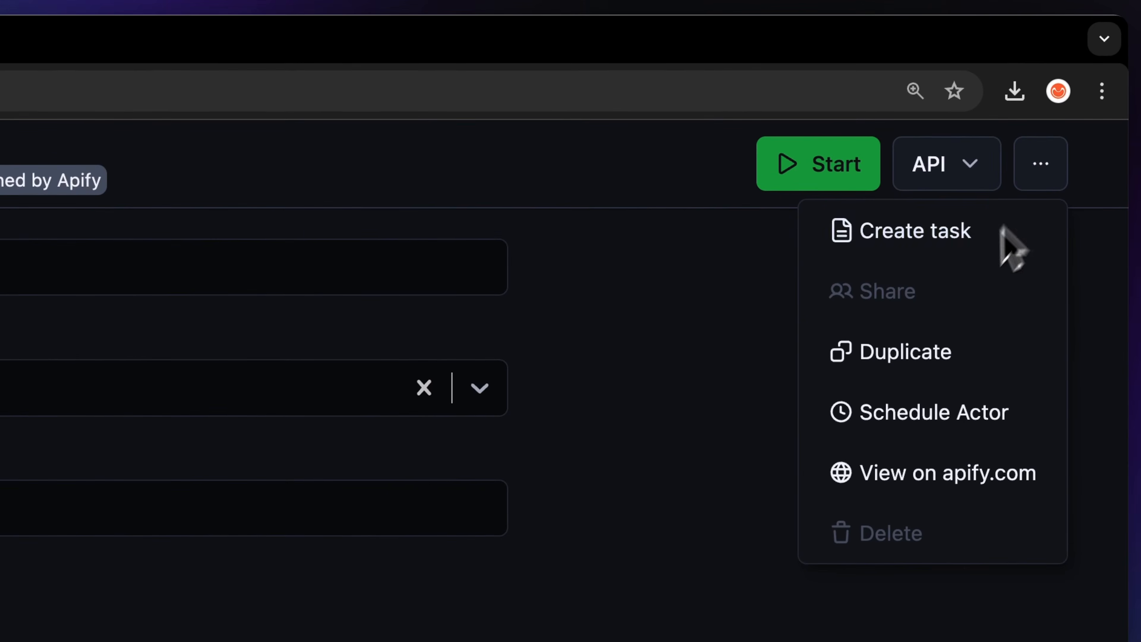
click(986, 252)
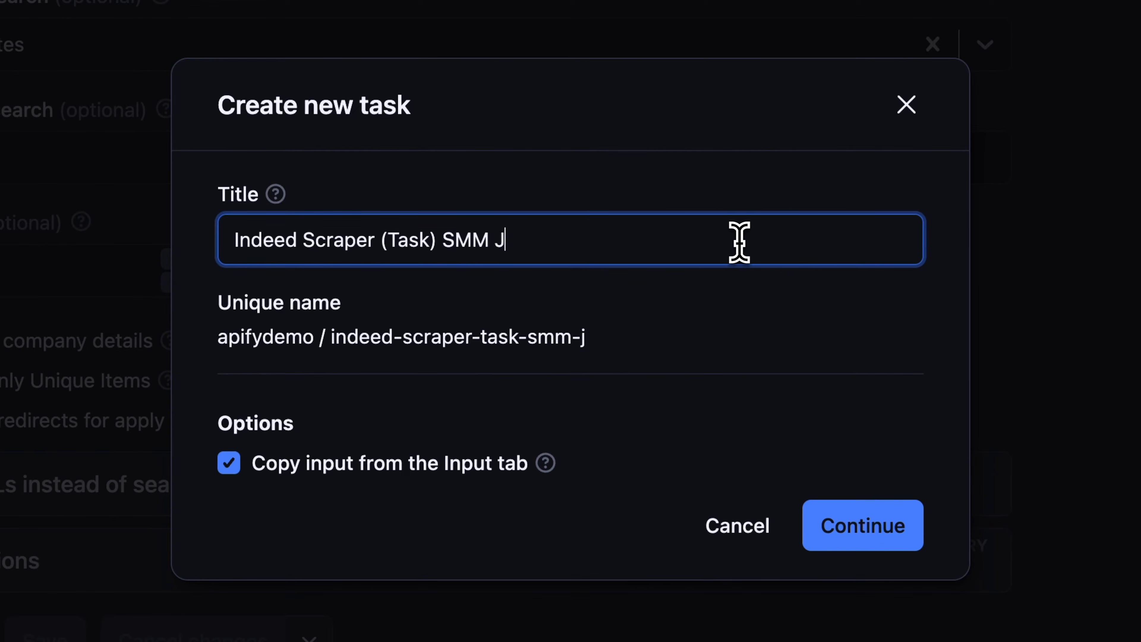
click(897, 528)
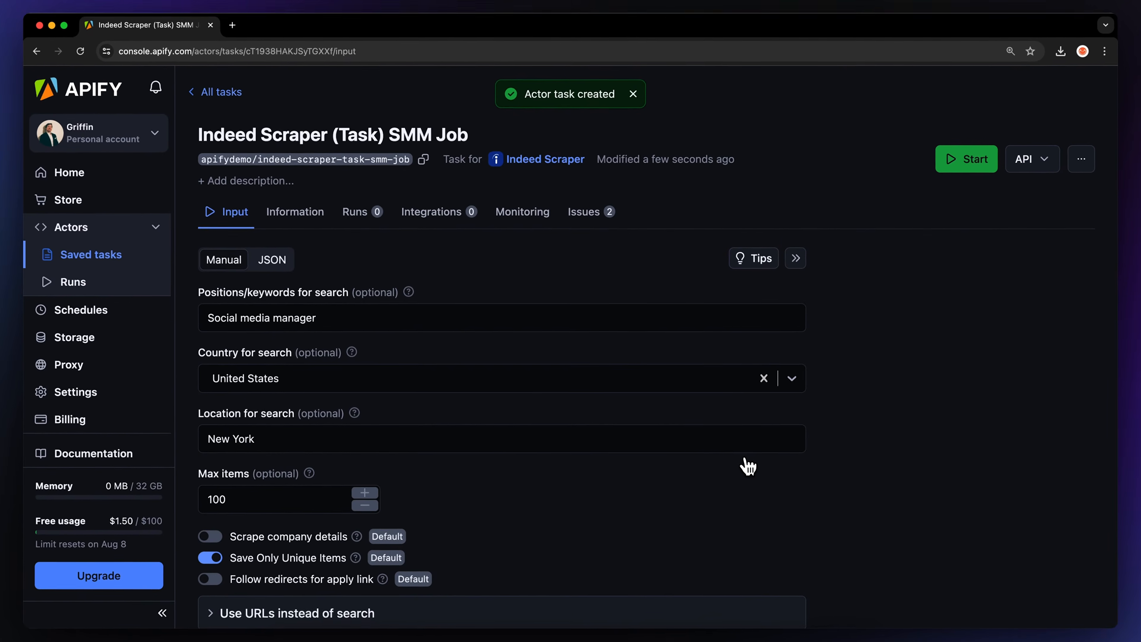
- Start the Indeed Scraper task and view the log of its run
scroll(747, 465, down, 3)
click(223, 571)
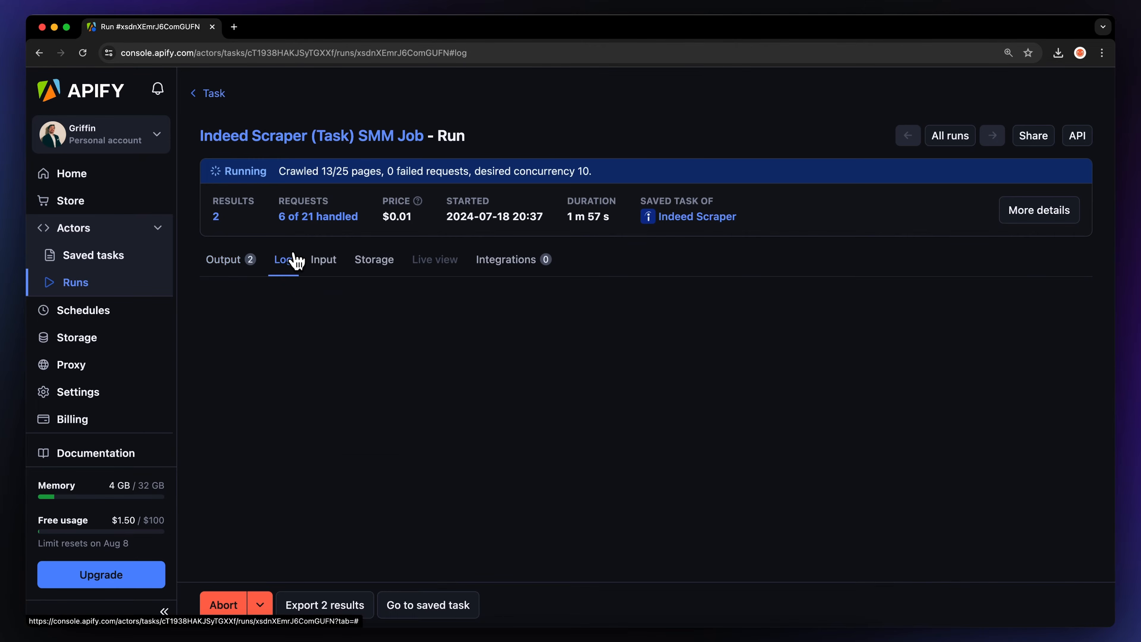
click(294, 258)
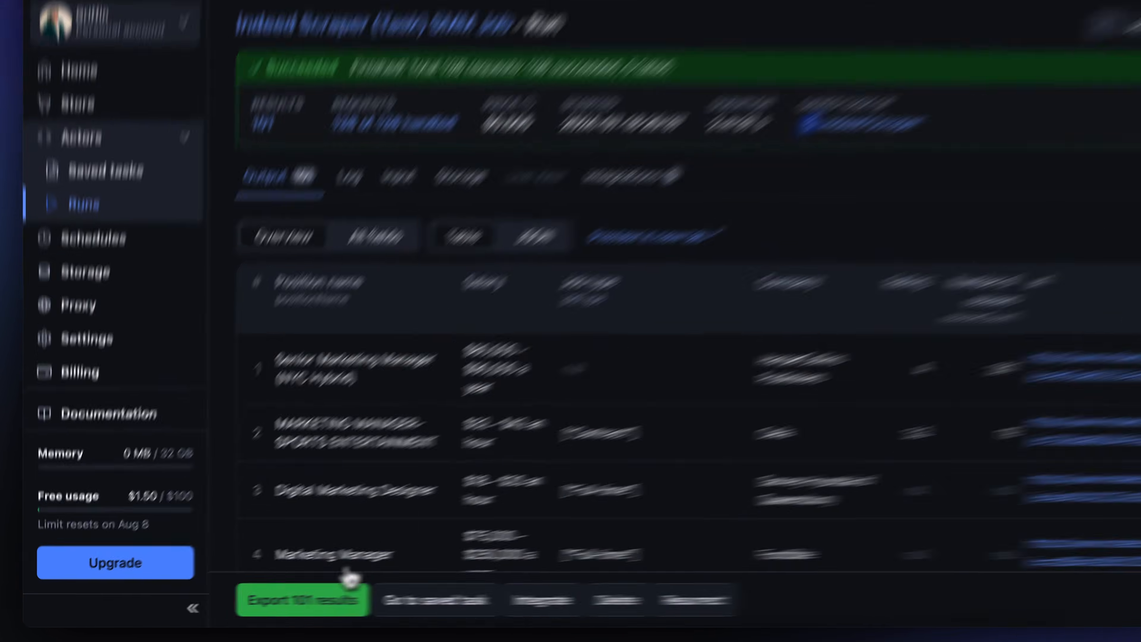
- Export the run's dataset with all fields in HTML Table format and download it
click(287, 604)
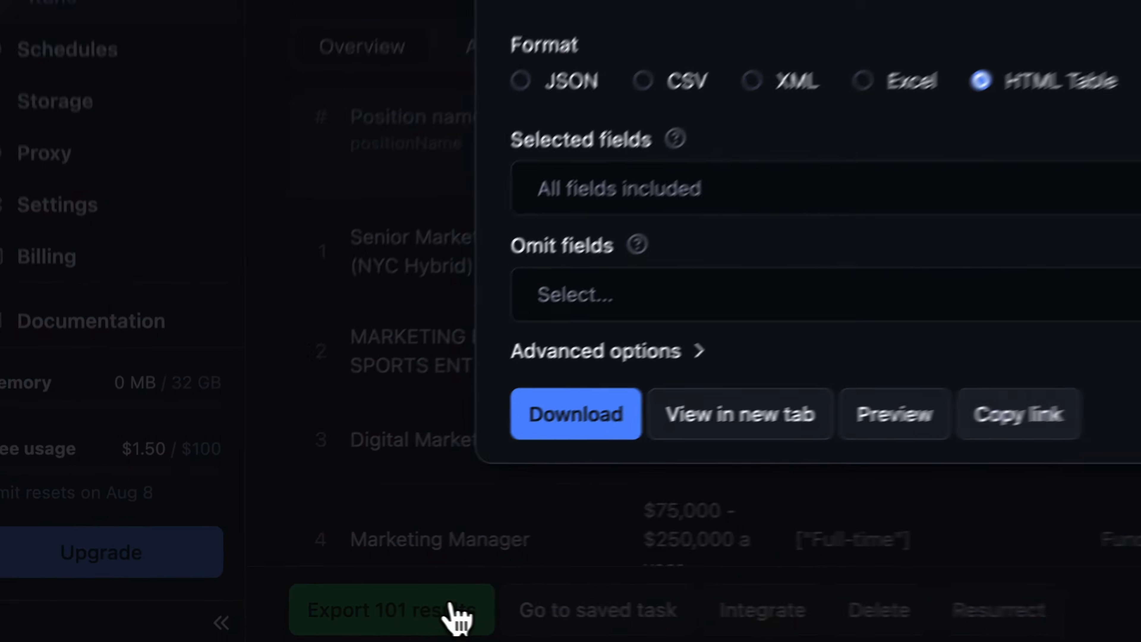
click(277, 266)
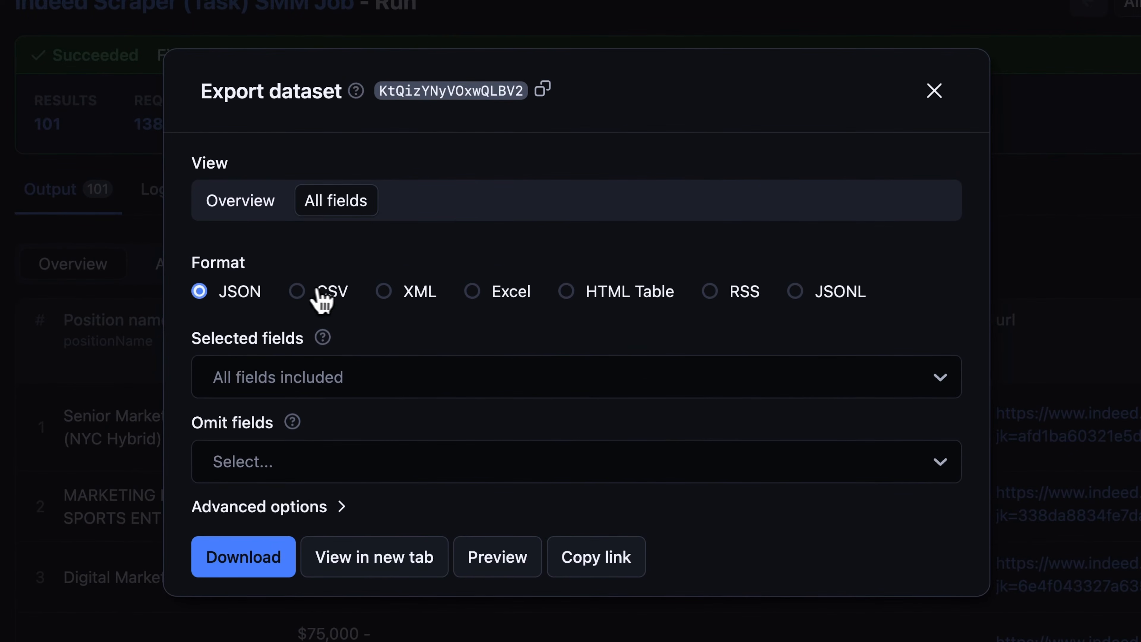
click(377, 264)
click(619, 298)
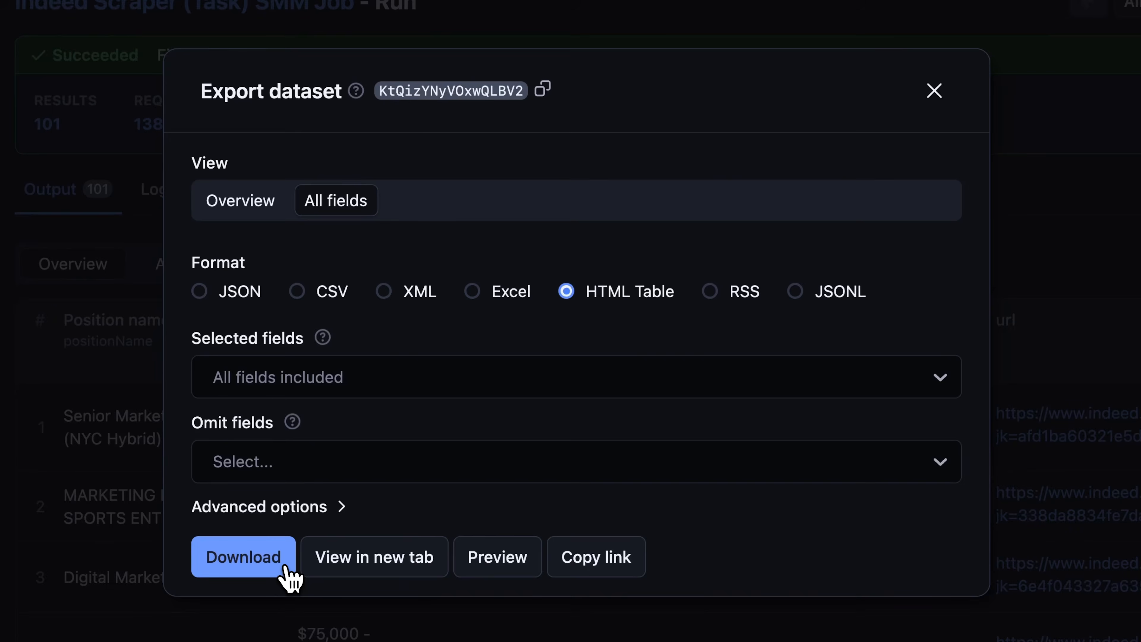
click(287, 568)
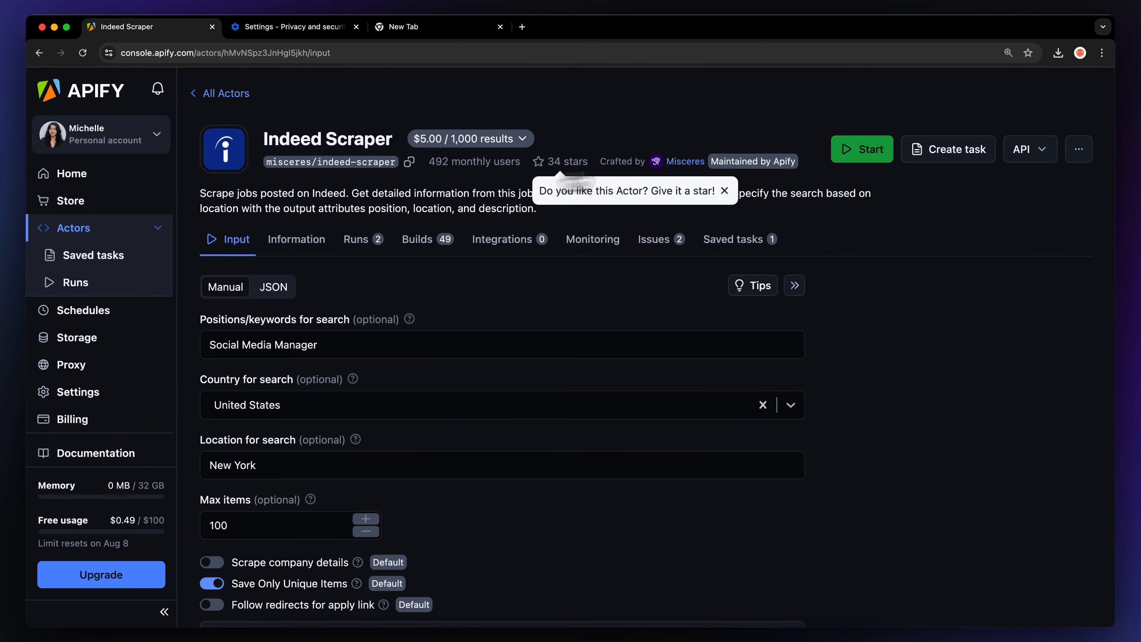
- Open the scheduling settings for the Indeed Scraper Actor and set the run frequency to Monthly
click(1079, 149)
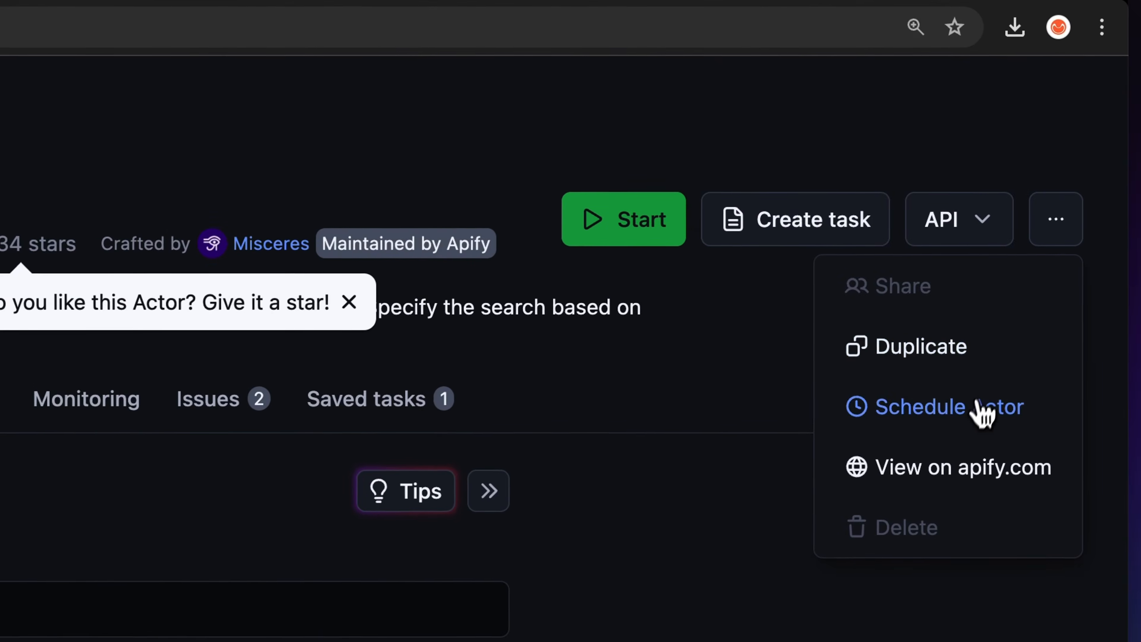
click(1042, 241)
click(268, 463)
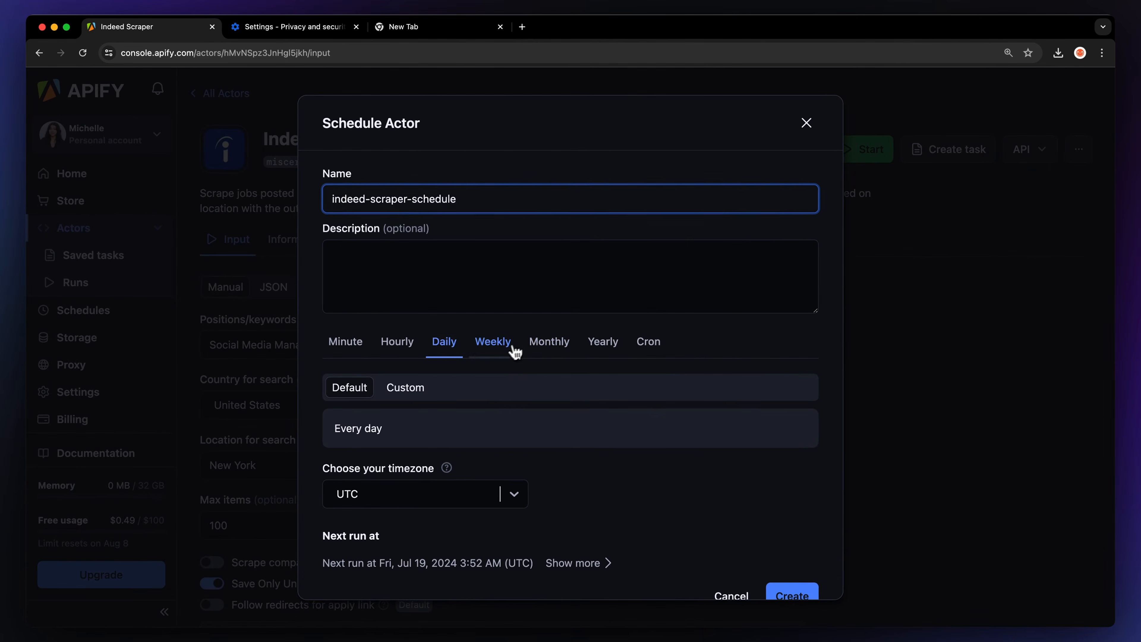
click(548, 342)
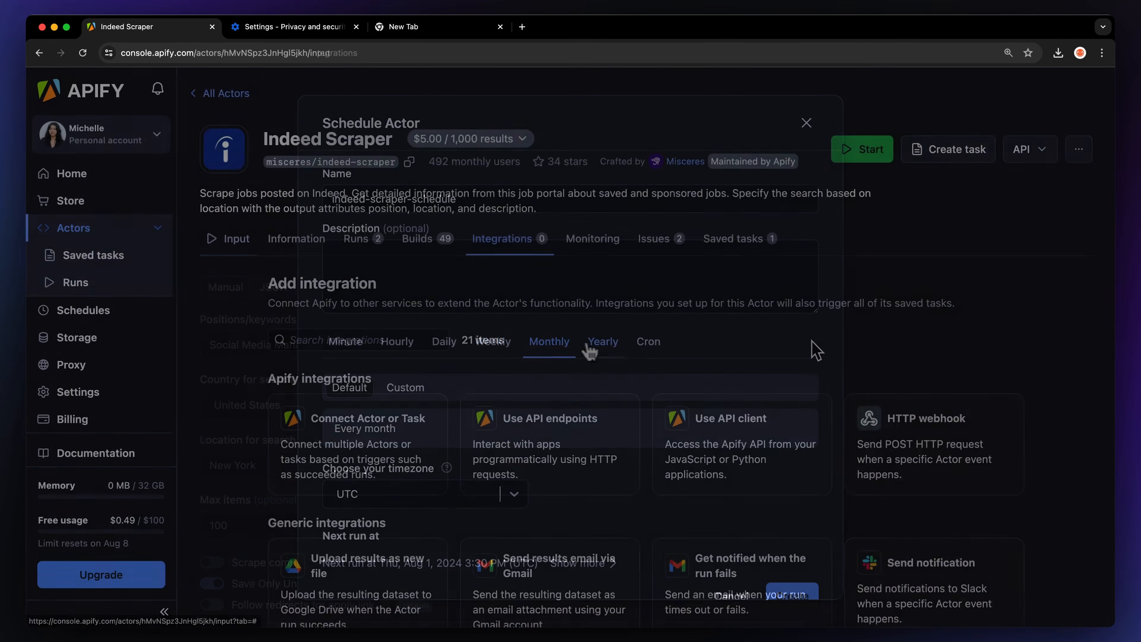
- Browse the integrations available for the Indeed Scraper Actor
scroll(813, 349, down, 5)
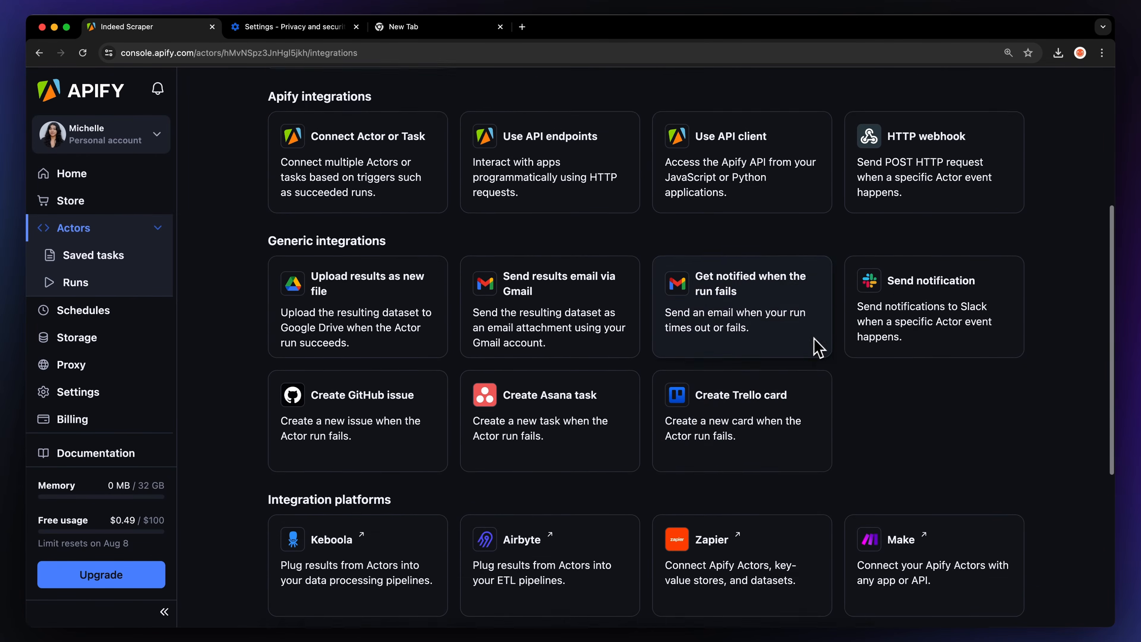
scroll(817, 344, down, 5)
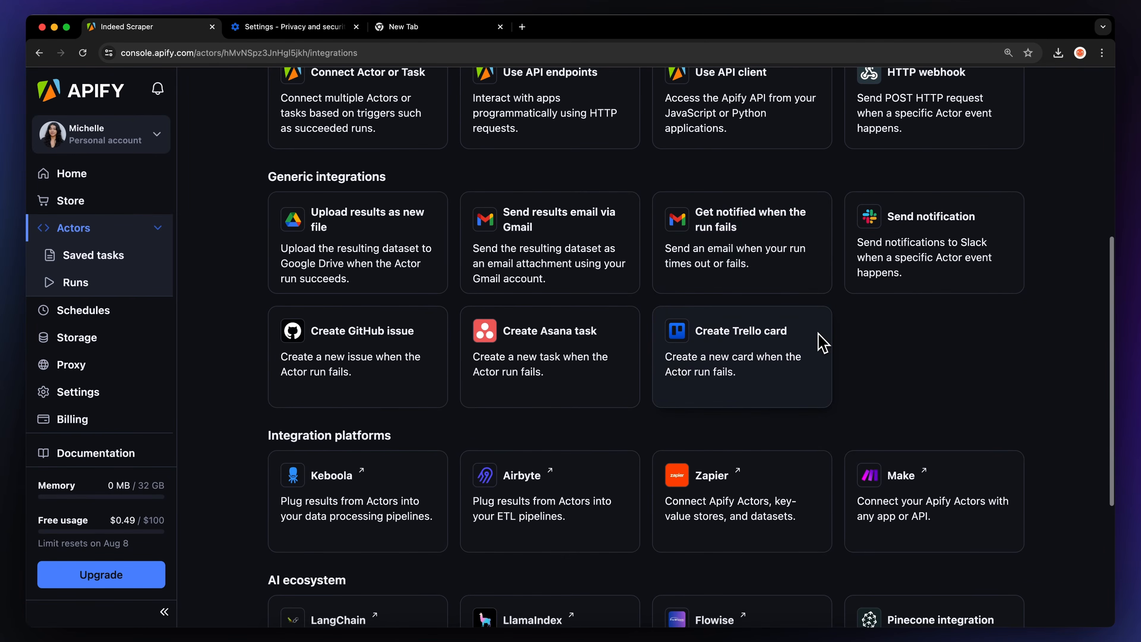
scroll(822, 344, down, 1)
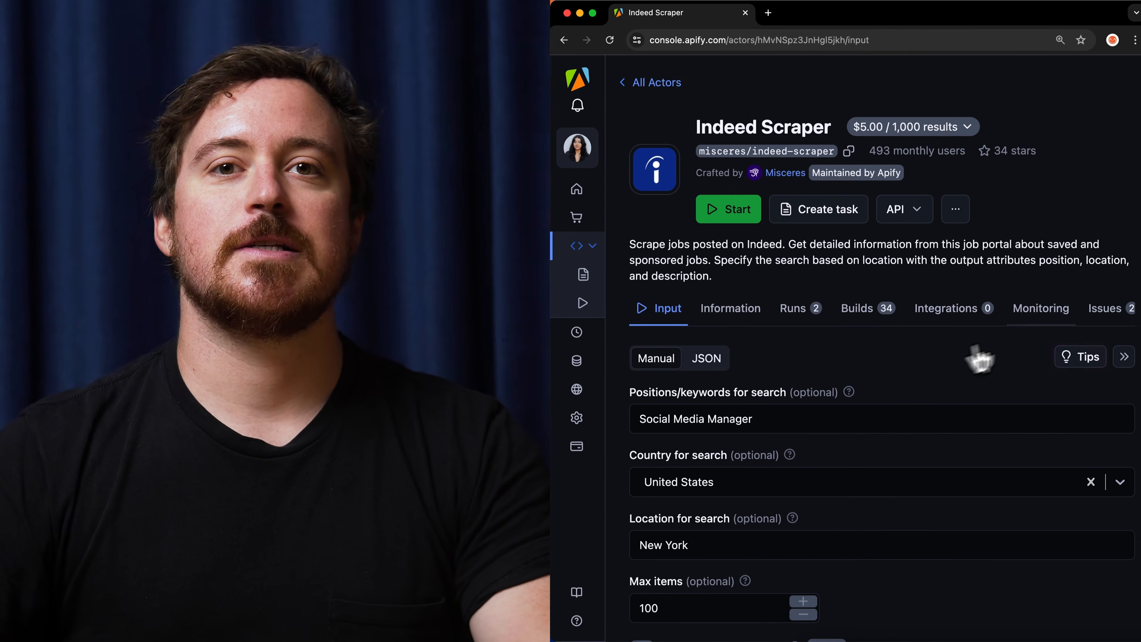
- Open the Indeed Scraper Actor's issues and bring up the form for a new issue
click(1112, 310)
click(1109, 356)
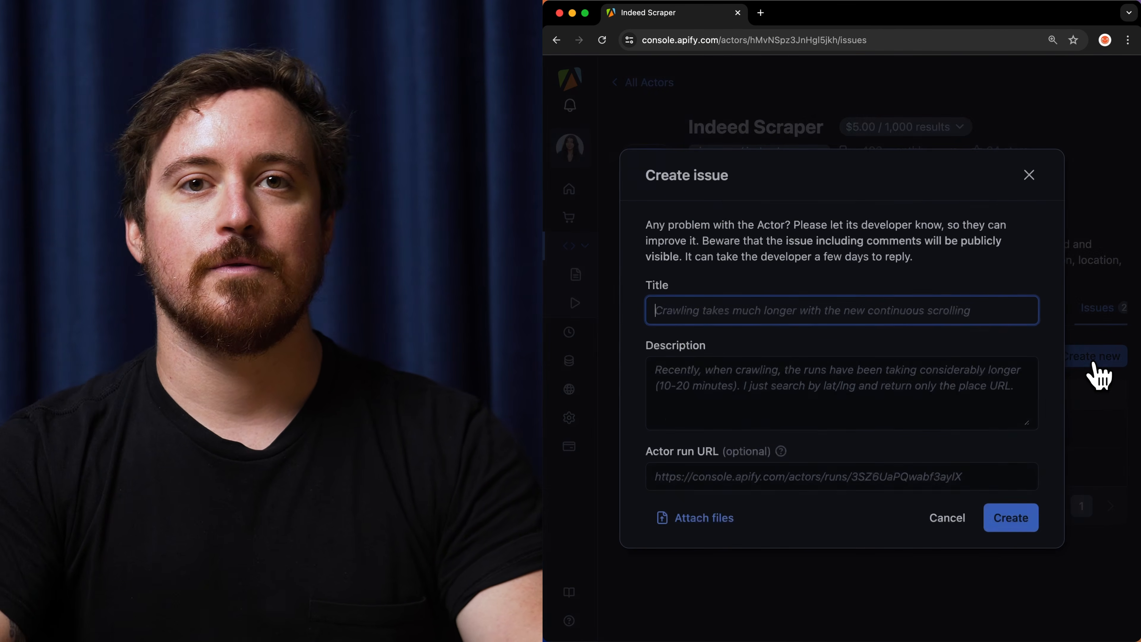